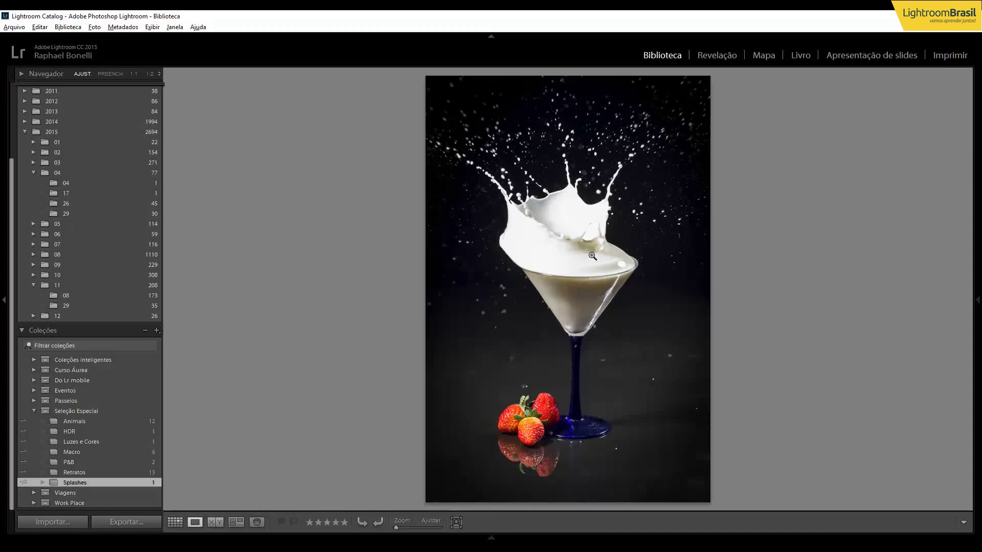
Open the splash photo in the Develop module with the left panels hidden and start the Crop tool
left_click(710, 60)
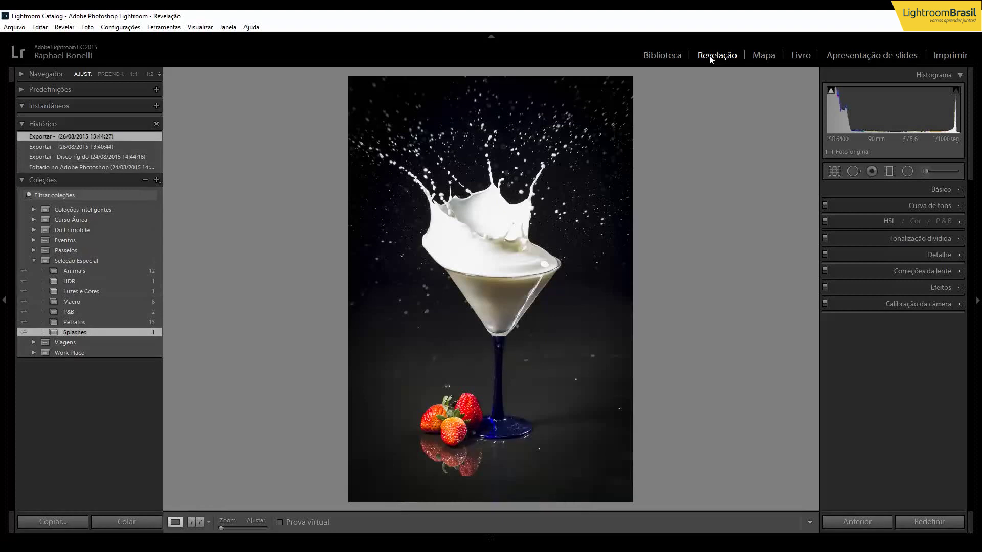
left_click(4, 300)
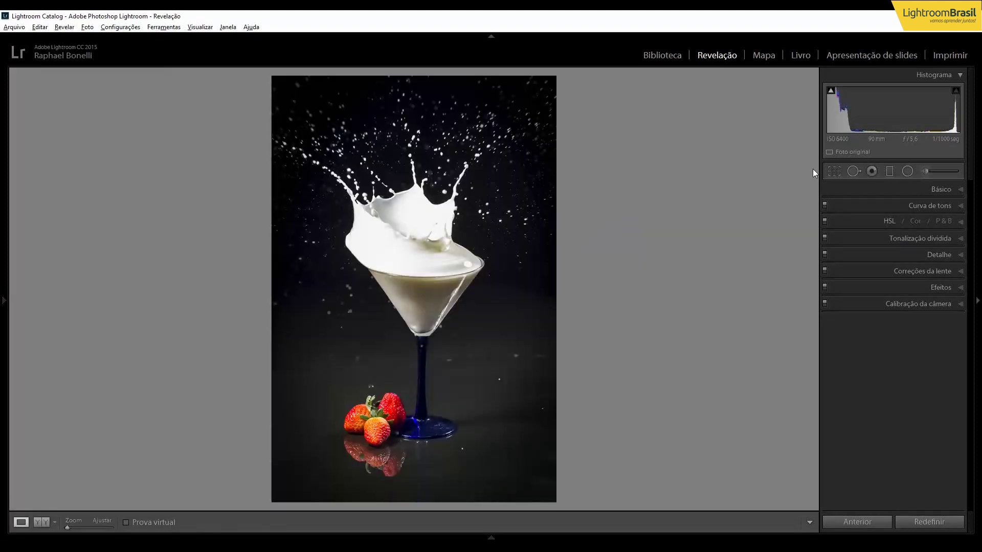
left_click(835, 173)
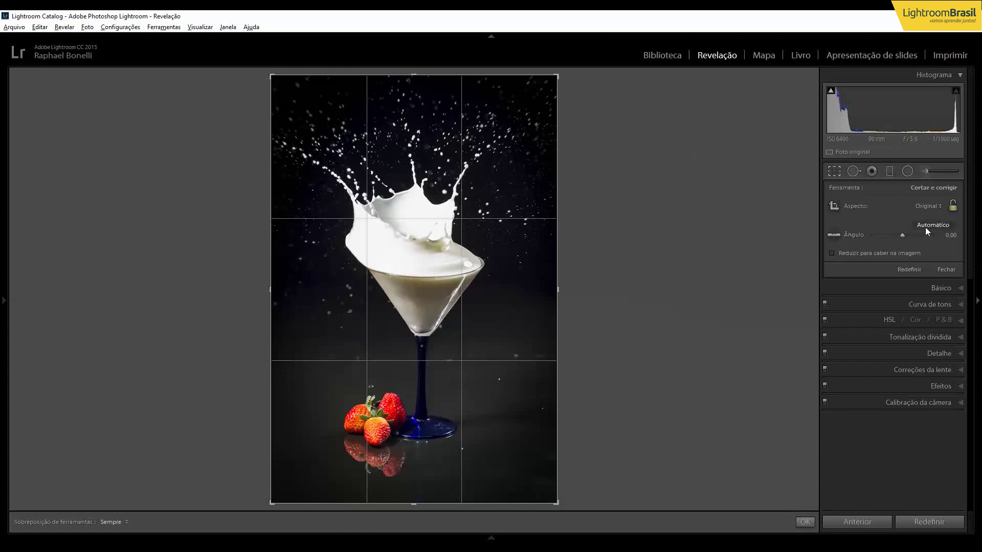
Try a free crop of the photo with the aspect ratio unlocked
left_click(952, 206)
left_click_drag(558, 502, 499, 411)
Apply a custom crop aspect ratio of 73 x 112 to the photo
left_click(929, 205)
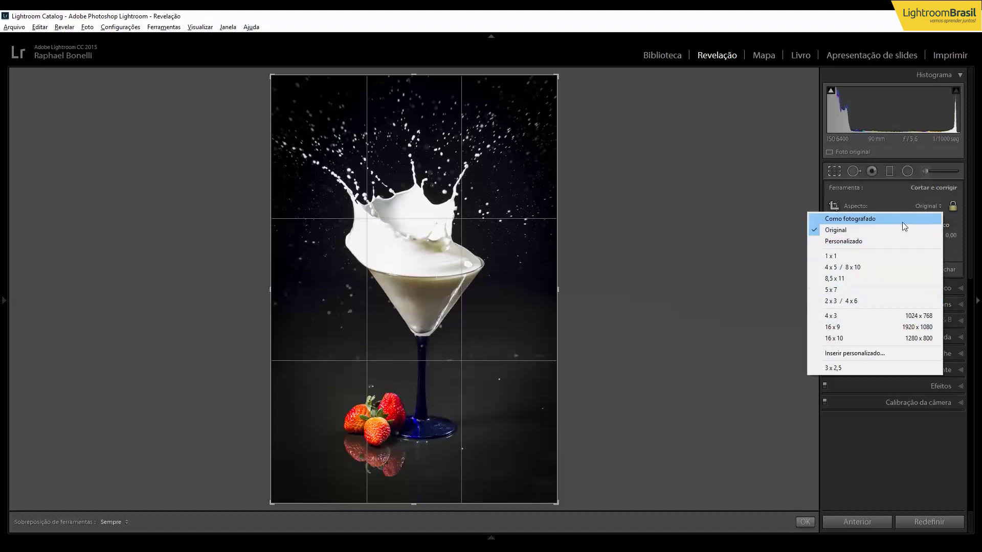
left_click(856, 353)
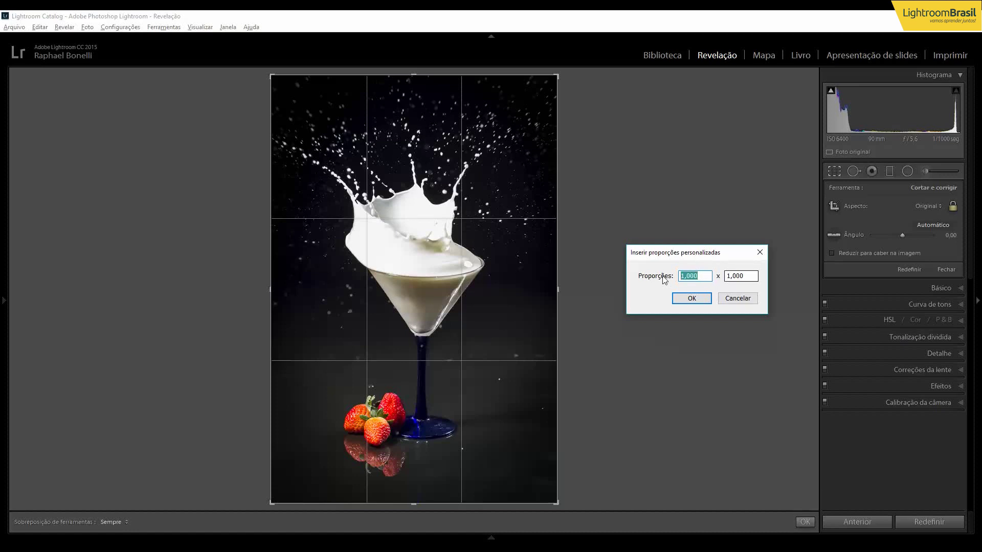
type("73")
key("Tab")
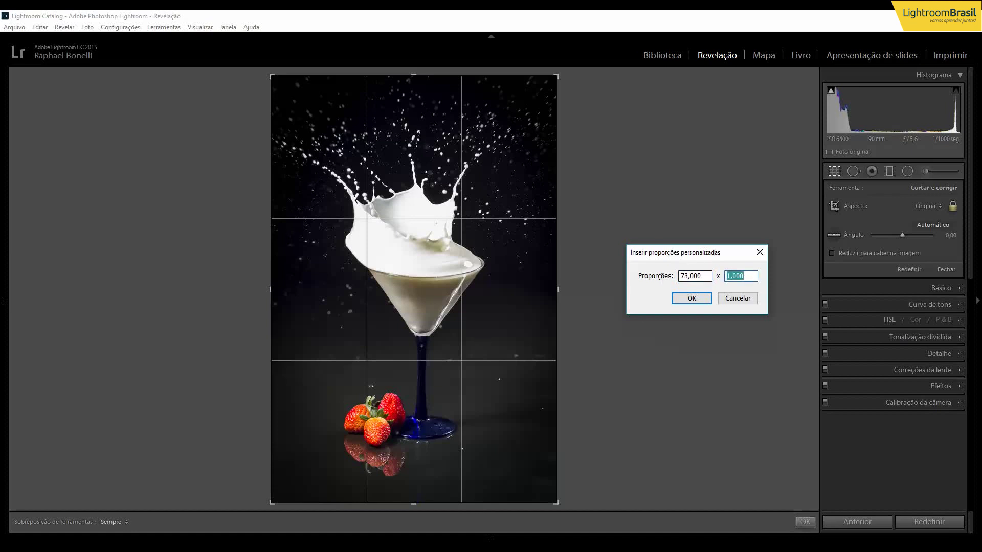
type("112")
key("Tab")
key("Tab")
type("1,120")
left_click_drag(752, 276, 699, 278)
type("112,000")
left_click(686, 300)
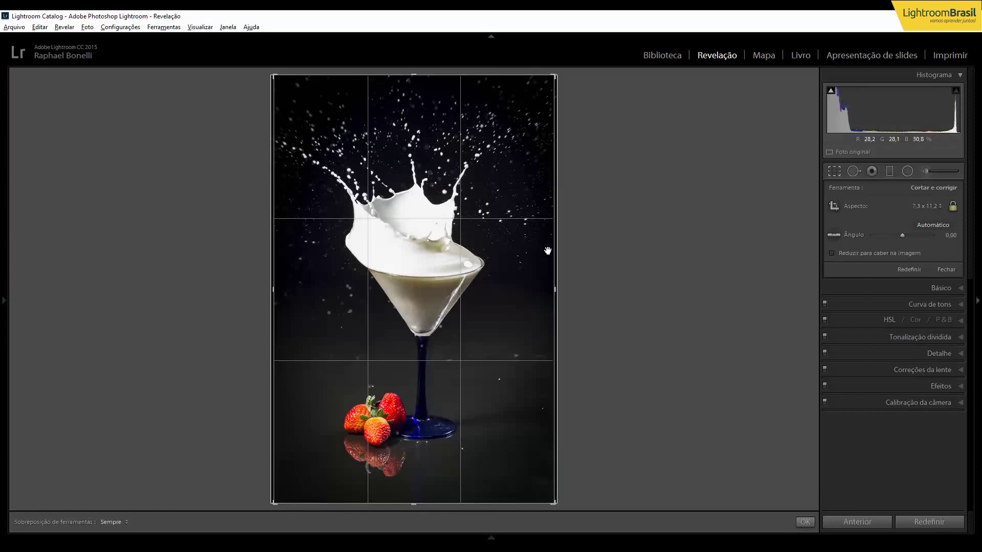
Apply a custom crop aspect ratio of 60 x 112 to the photo
left_click(932, 207)
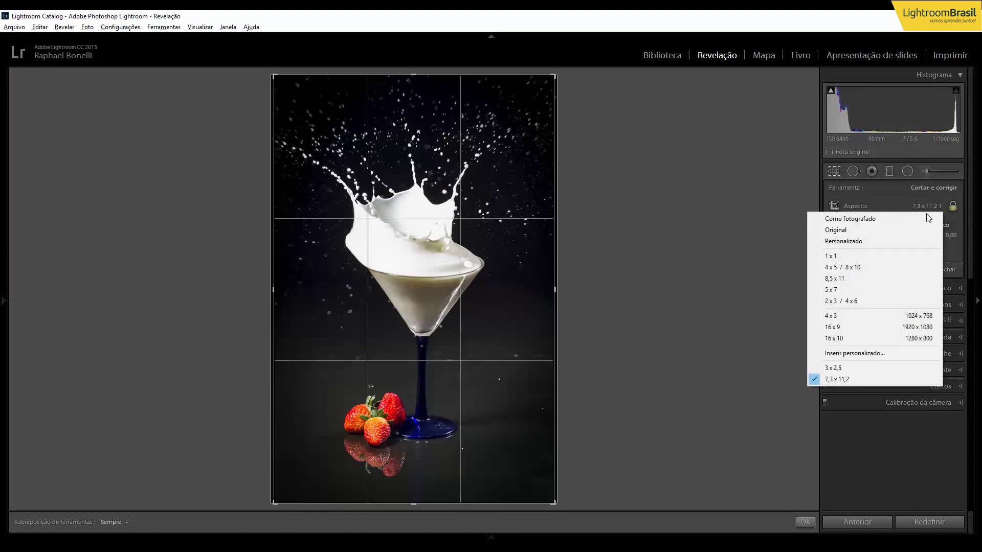
left_click(868, 354)
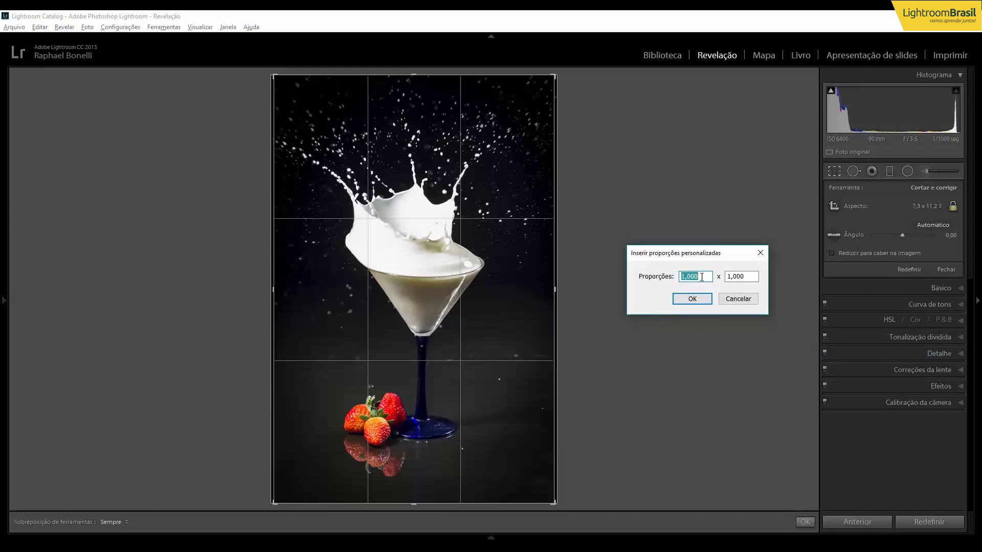
type("60")
key("Tab")
type("112")
left_click(693, 299)
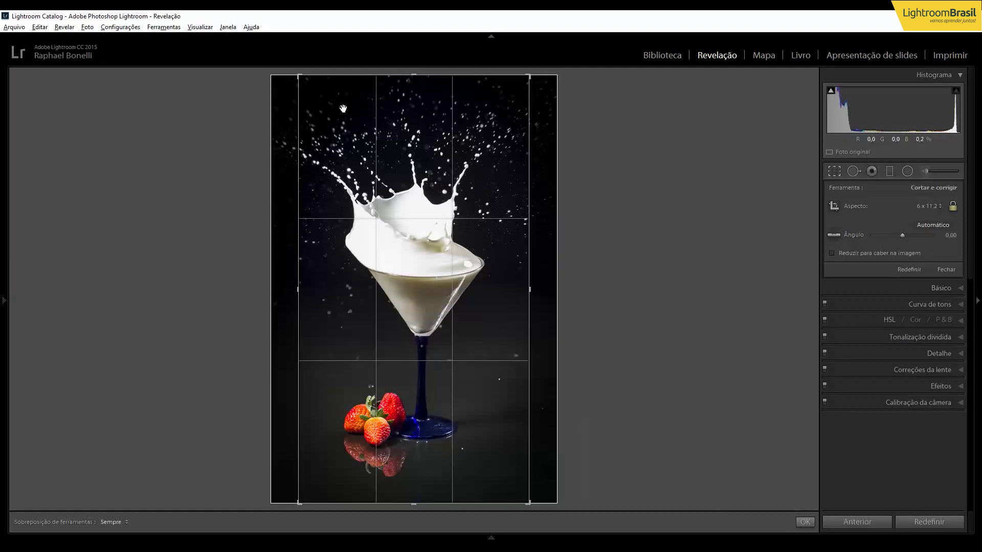
Shrink the crop frame slightly, reposition the photo to frame the glass and strawberries, and apply the crop
left_click_drag(529, 503, 526, 497)
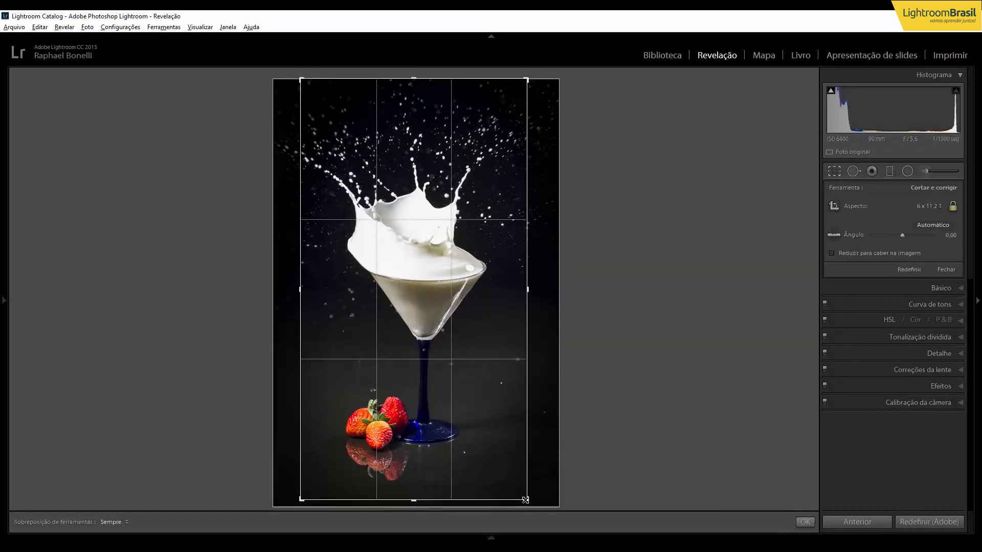
left_click_drag(301, 500, 305, 492)
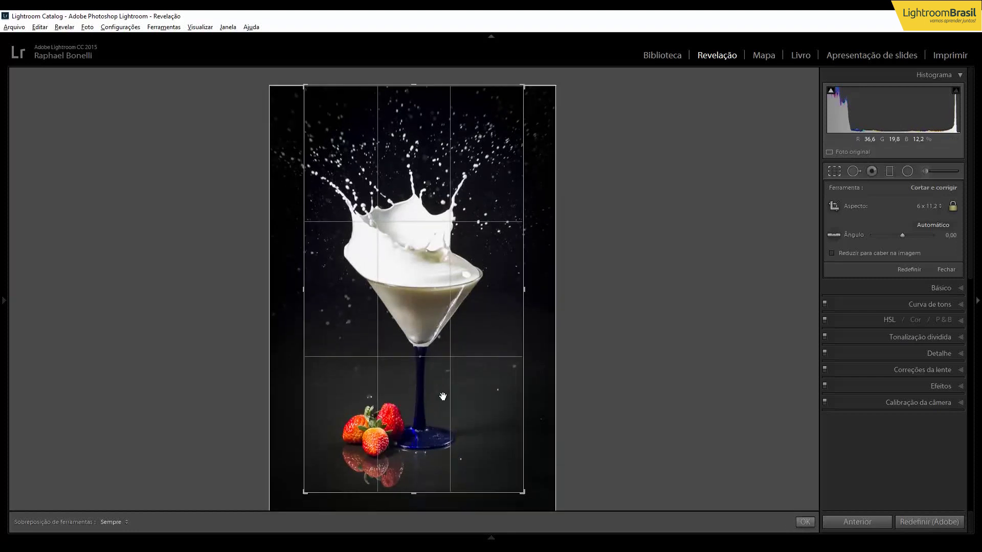
left_click_drag(443, 380, 440, 379)
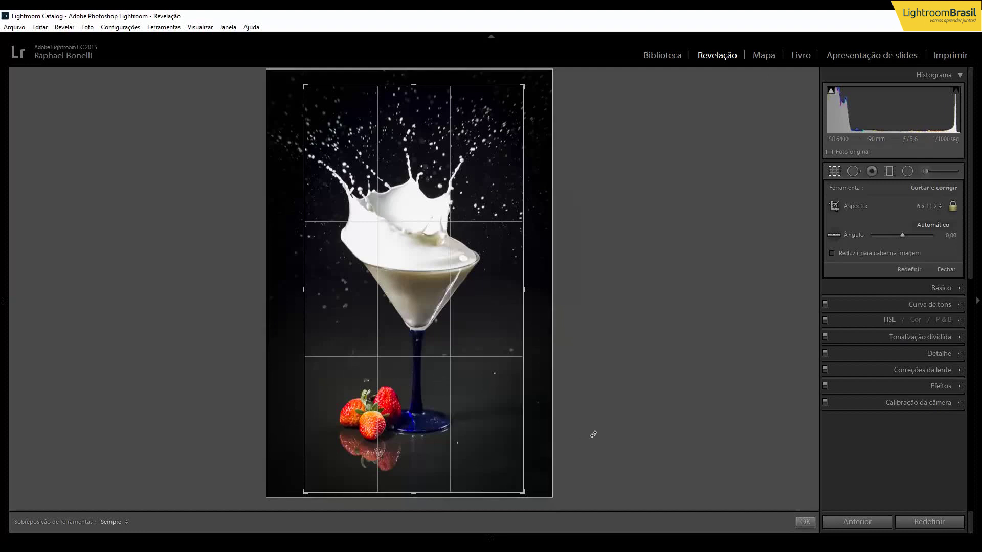
left_click(806, 521)
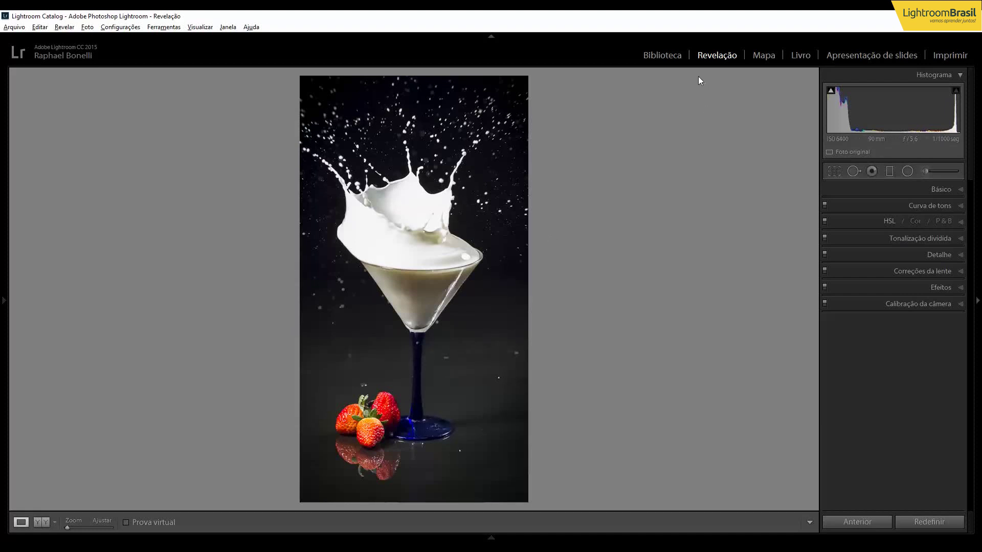
Open the full export settings for the cropped photo and name the destination subfolder Banner
right_click(470, 245)
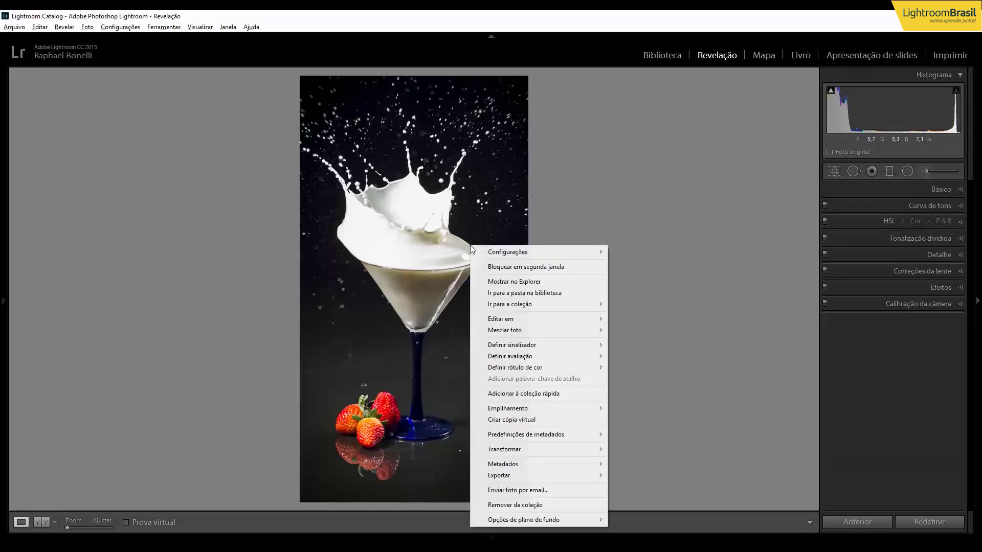
mouse_move(552, 474)
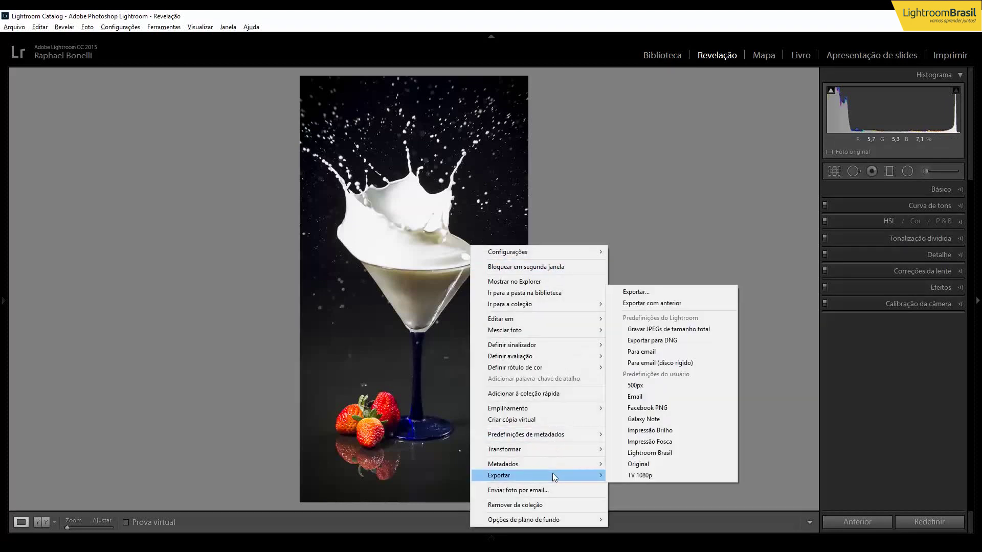
left_click(647, 292)
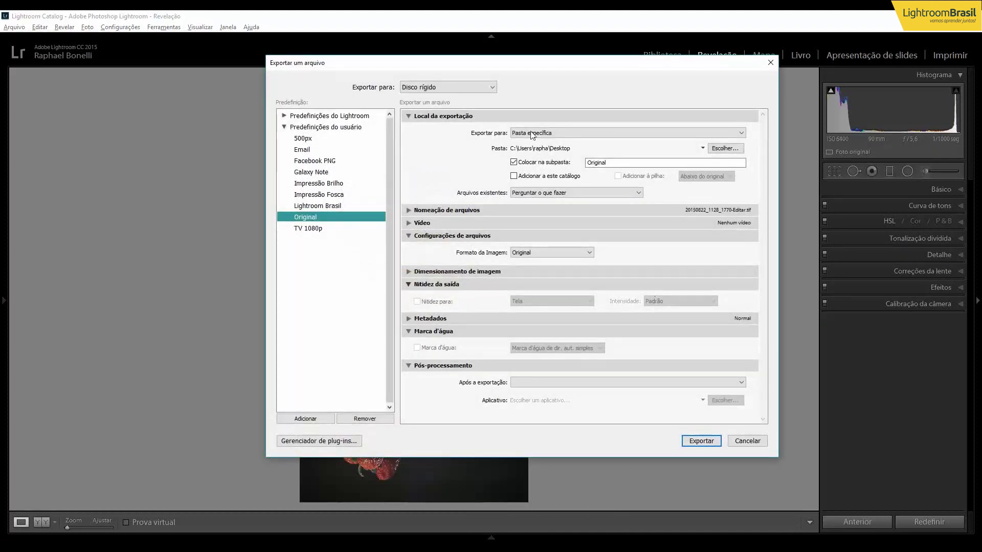
left_click_drag(475, 66, 455, 86)
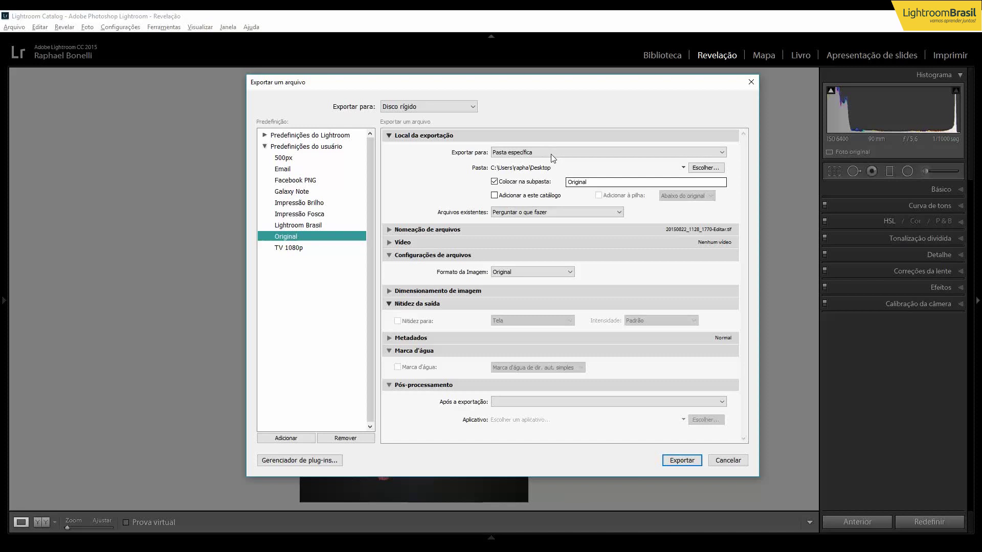
double_click(600, 182)
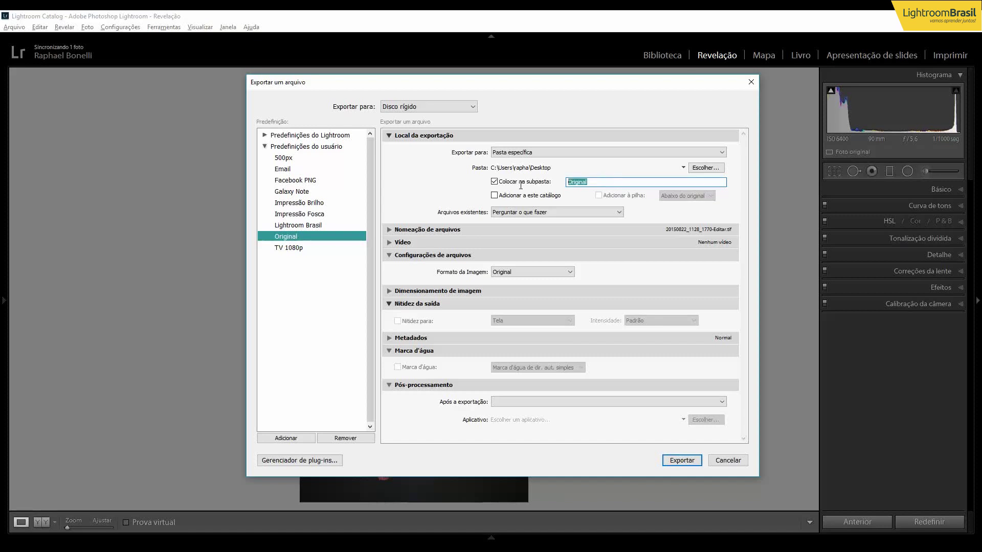
type("Banner")
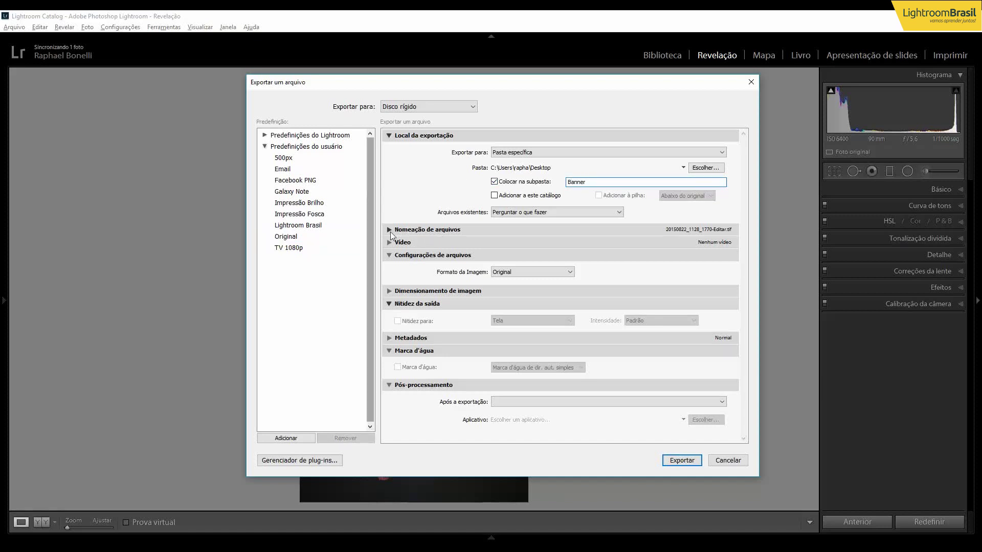
left_click(387, 230)
left_click(388, 229)
left_click(389, 243)
left_click(389, 243)
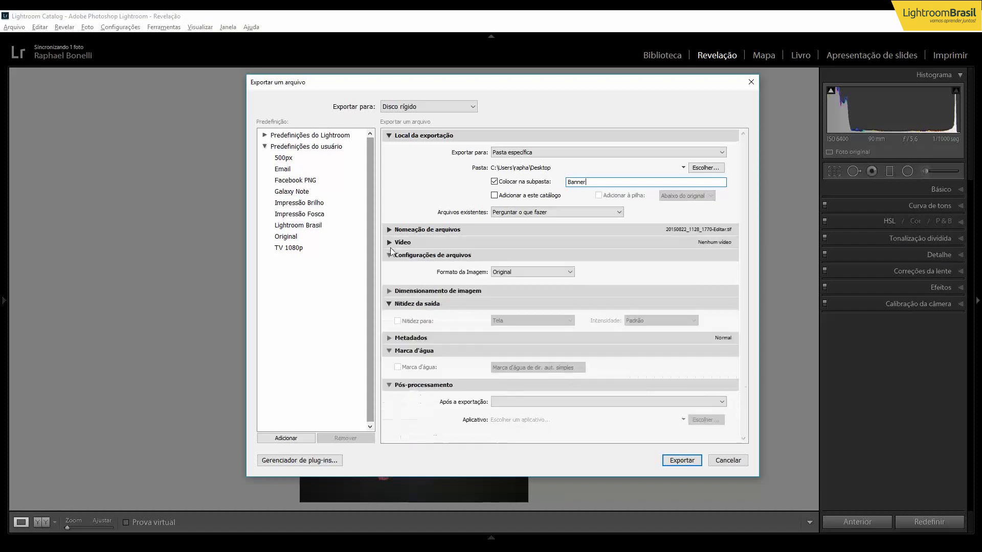
Set the export file format to JPEG with quality 90 and the sRGB colour space
left_click(535, 277)
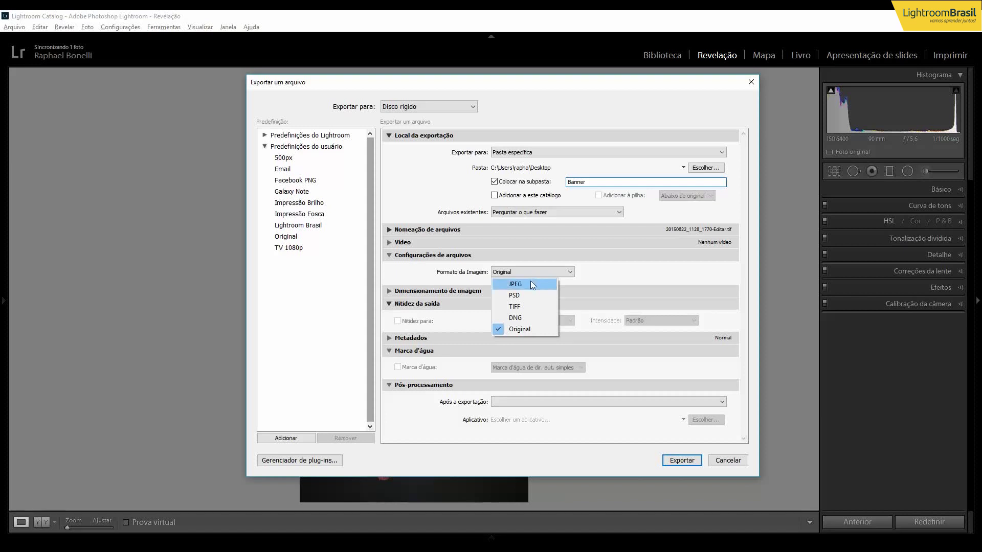
left_click(531, 285)
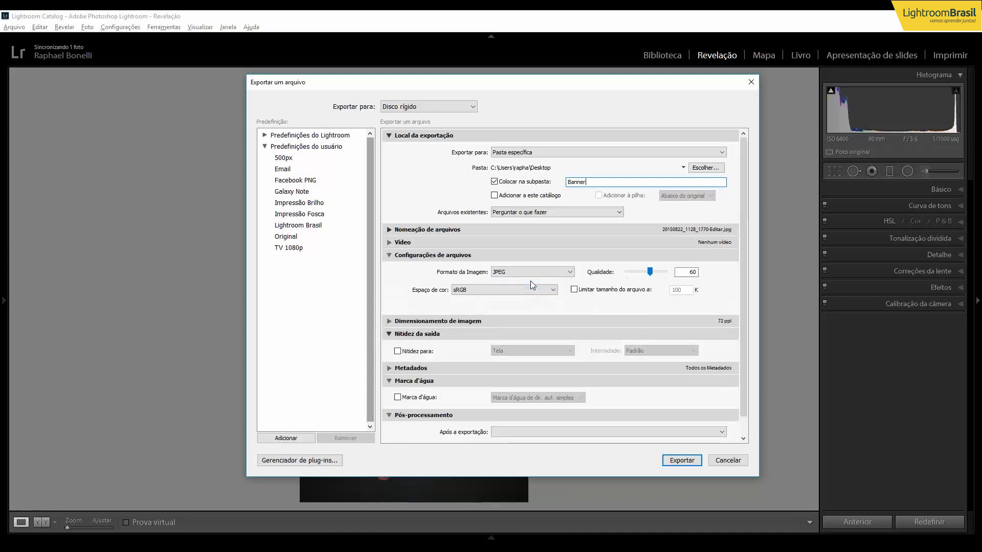
double_click(686, 272)
type("90")
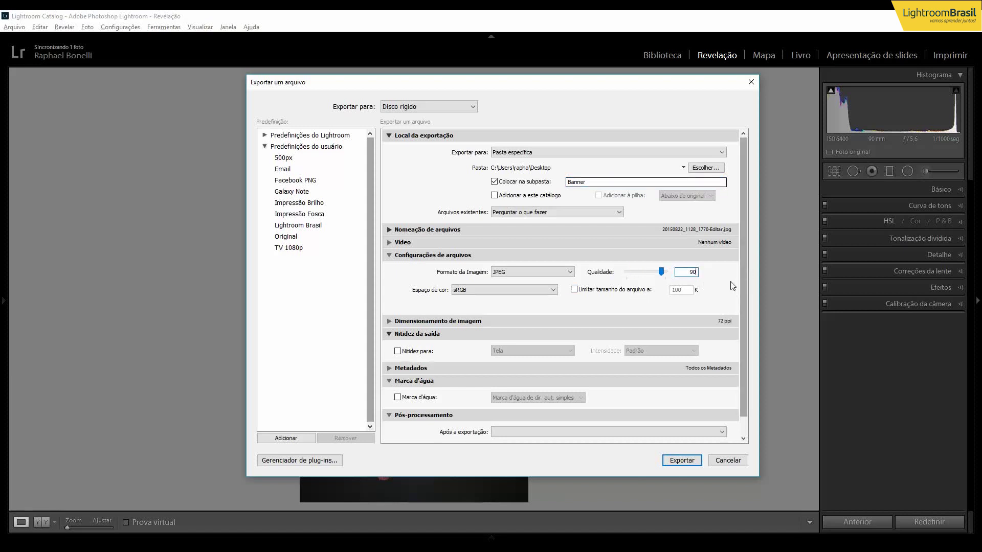
scroll(730, 282, "down", 1)
scroll(729, 282, "up", 1)
left_click(474, 290)
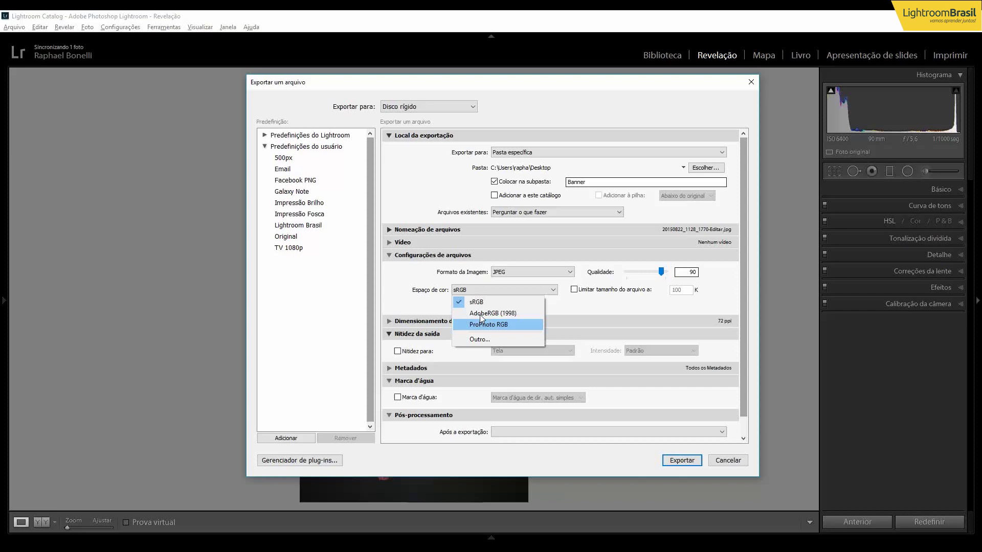
left_click(475, 302)
left_click(471, 291)
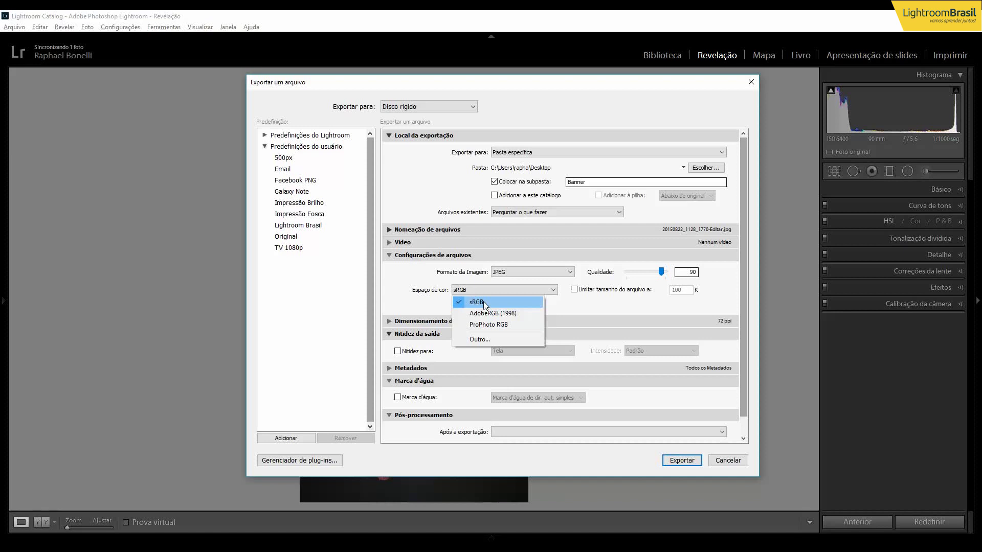
left_click(484, 302)
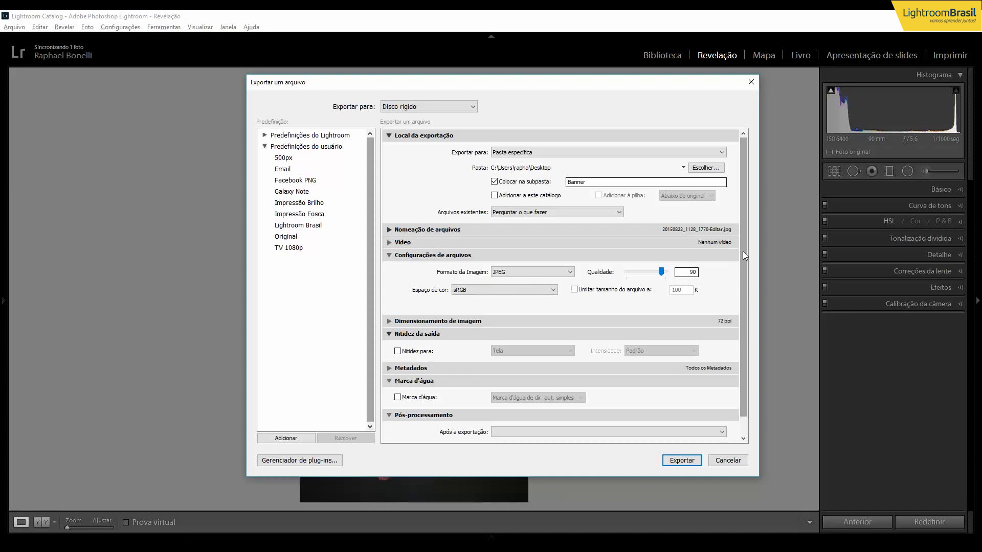
Enable resizing for the exported image and set it to fit by the long edge (Aresta longa)
left_click_drag(745, 256, 747, 285)
left_click(391, 314)
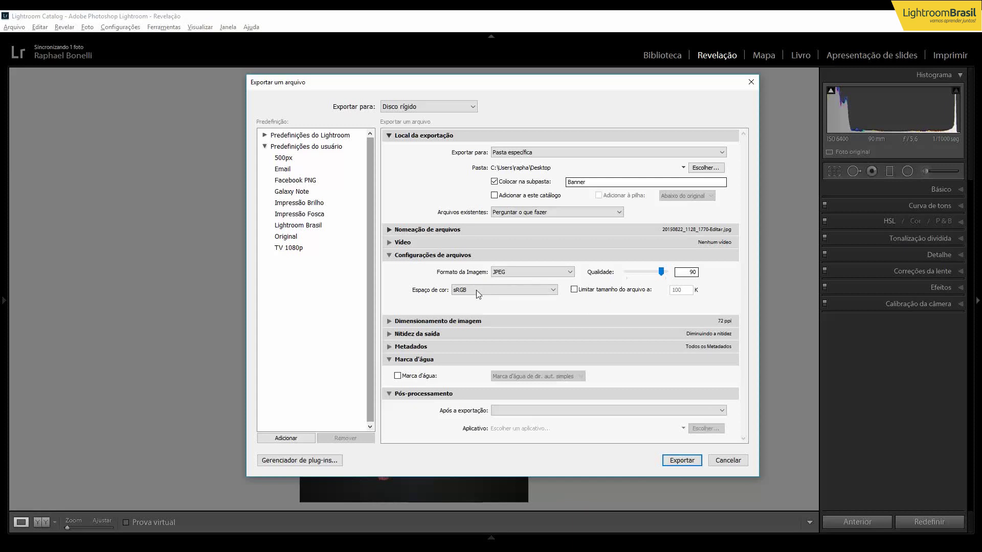
left_click(388, 321)
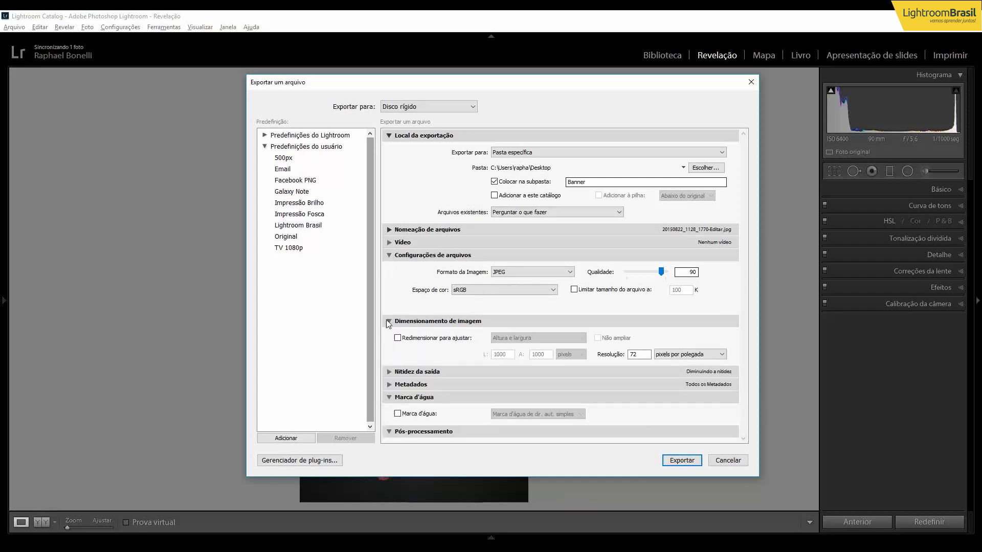
scroll(435, 307, "down", 1)
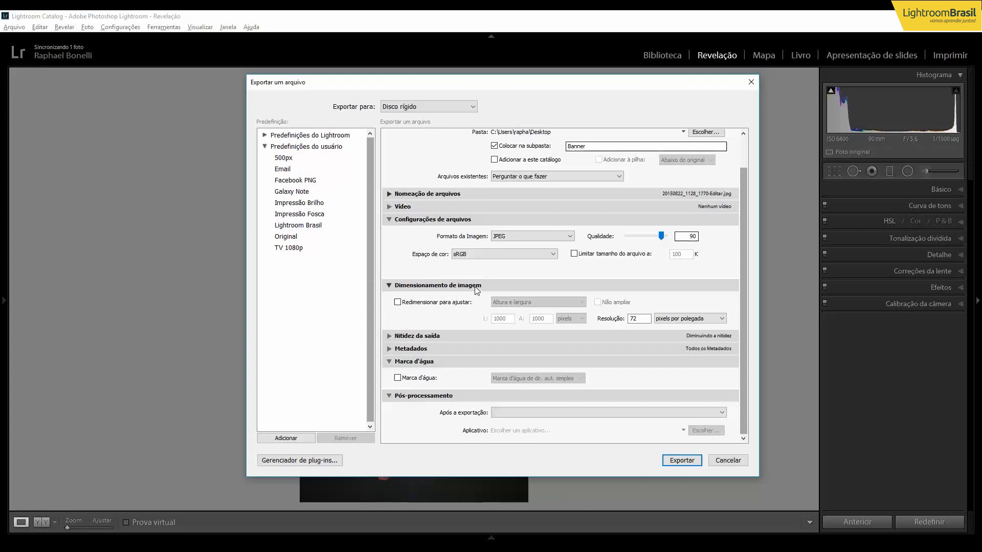
left_click_drag(458, 84, 584, 54)
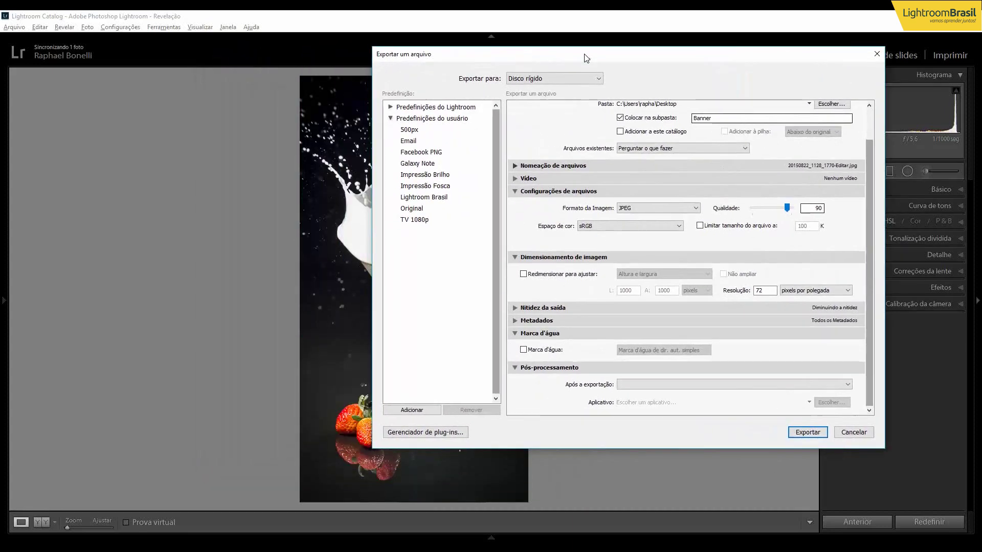
left_click(557, 274)
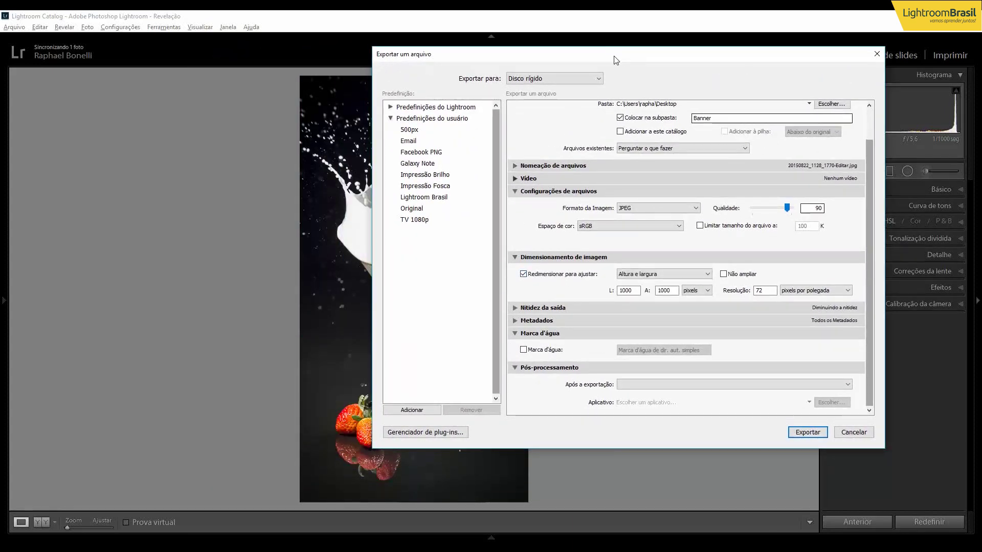
left_click_drag(587, 59, 547, 65)
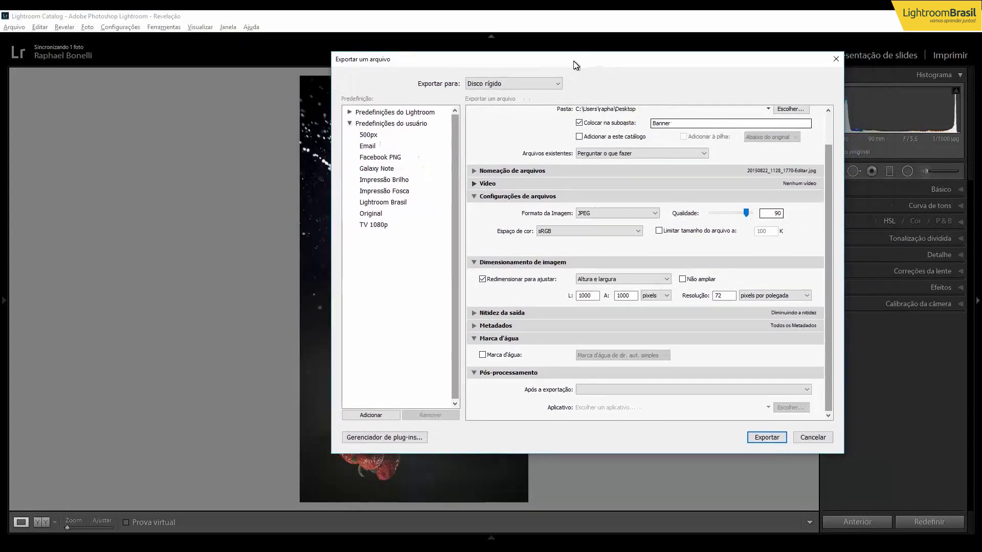
left_click(624, 279)
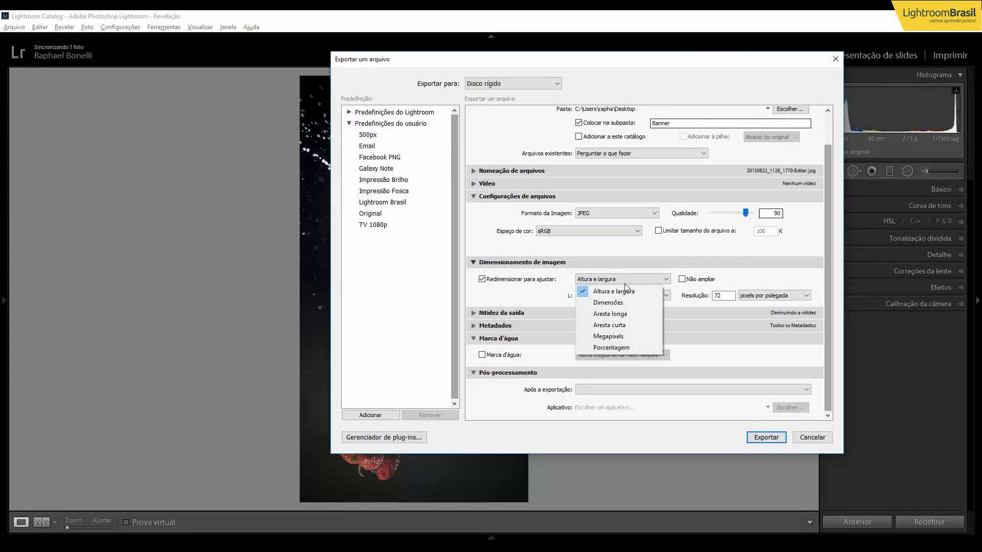
left_click(621, 314)
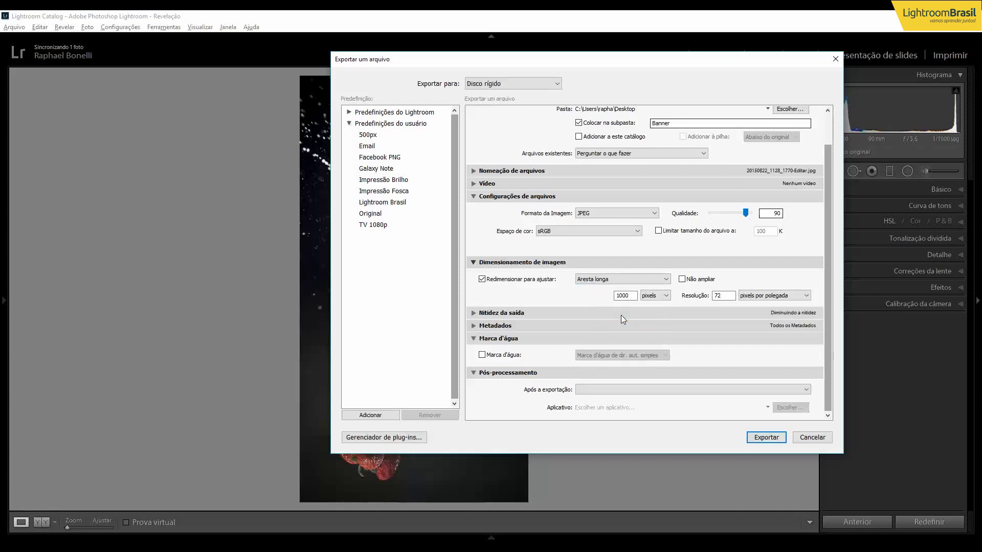
Switch the resize unit to centimetres and set the long edge to 112 cm
left_click(657, 296)
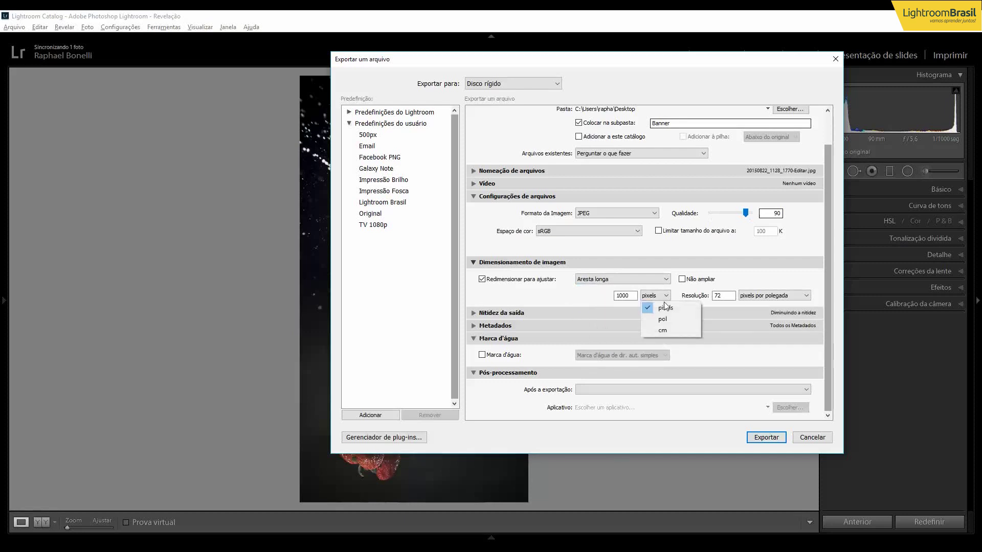
left_click(665, 330)
left_click(626, 296)
left_click_drag(558, 65, 290, 65)
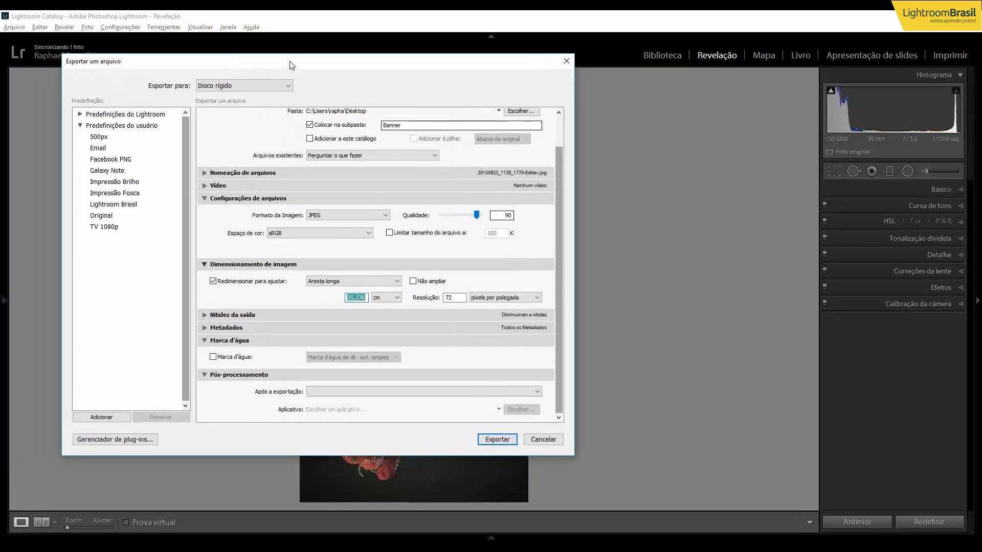
type("112")
key("Tab")
left_click_drag(343, 61, 462, 57)
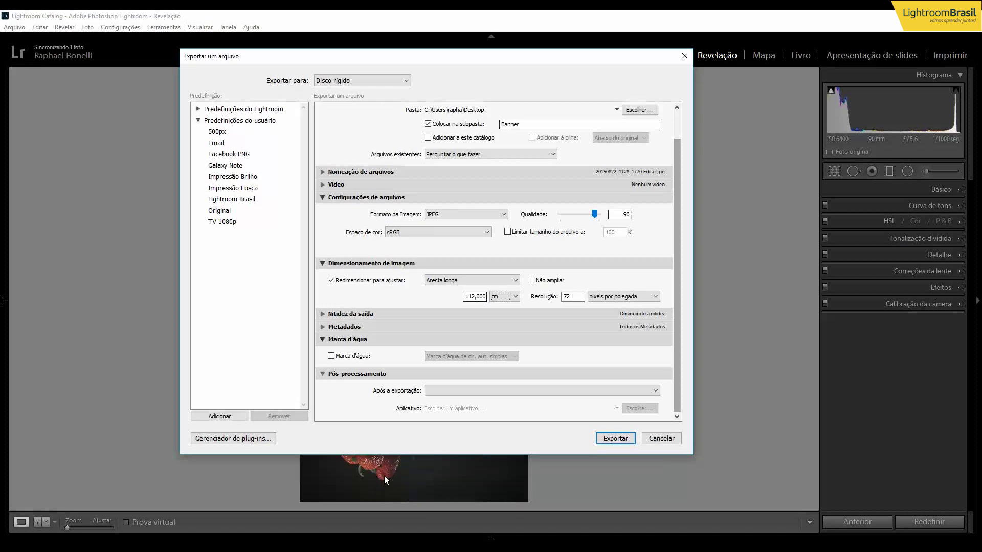
Change the resize method to Altura e largura and set the width to 60 cm alongside the 112 cm height
left_click(456, 283)
left_click(455, 291)
left_click(447, 297)
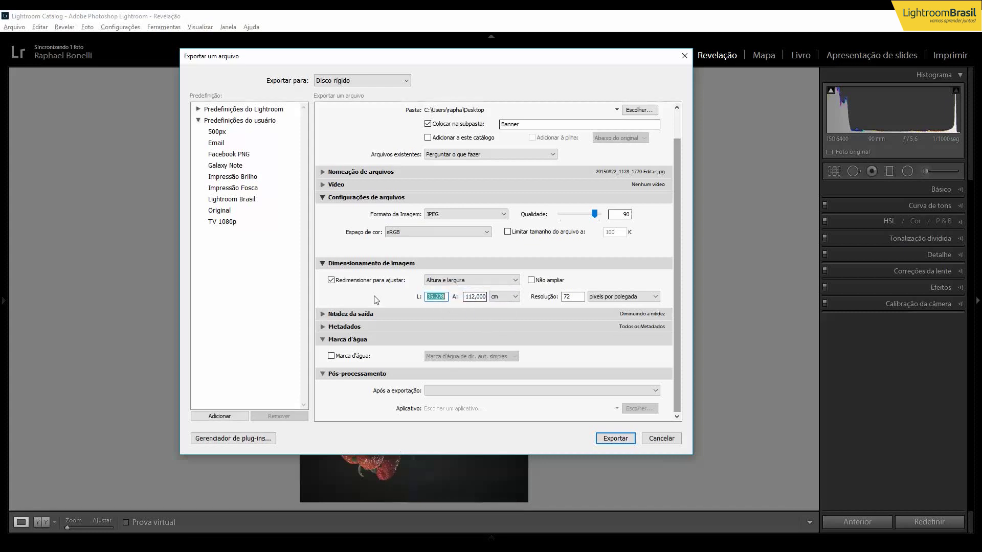
type("60")
key("Tab")
left_click(485, 297)
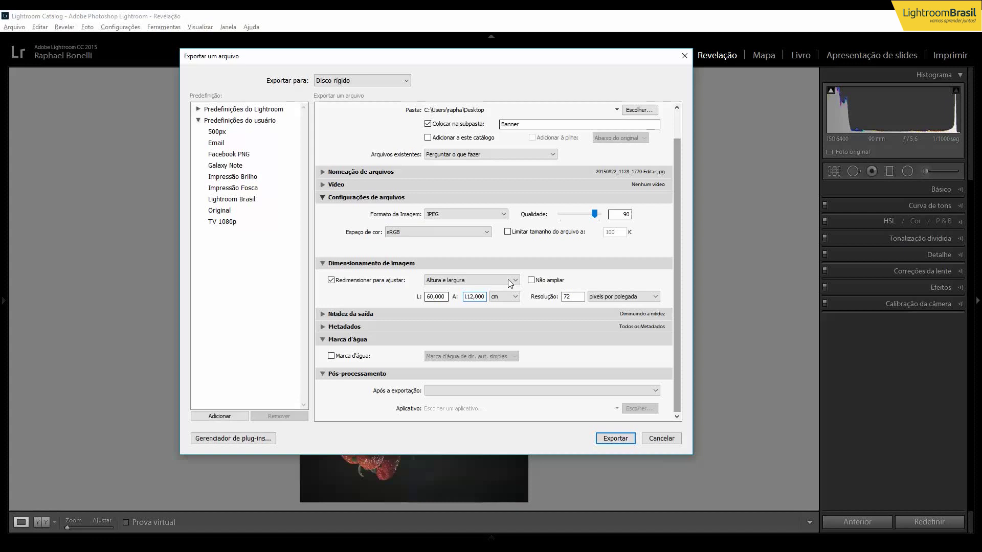
Try an export resolution of 300 pixels per inch
left_click(580, 297)
double_click(580, 297)
type("300")
Set the export resolution to 240 pixels per inch
double_click(577, 297)
left_click(582, 297)
double_click(582, 296)
type("240")
Enable output sharpening for matte paper (Papel fosco) with the Padrão intensity
left_click_drag(678, 296, 678, 321)
left_click(323, 314)
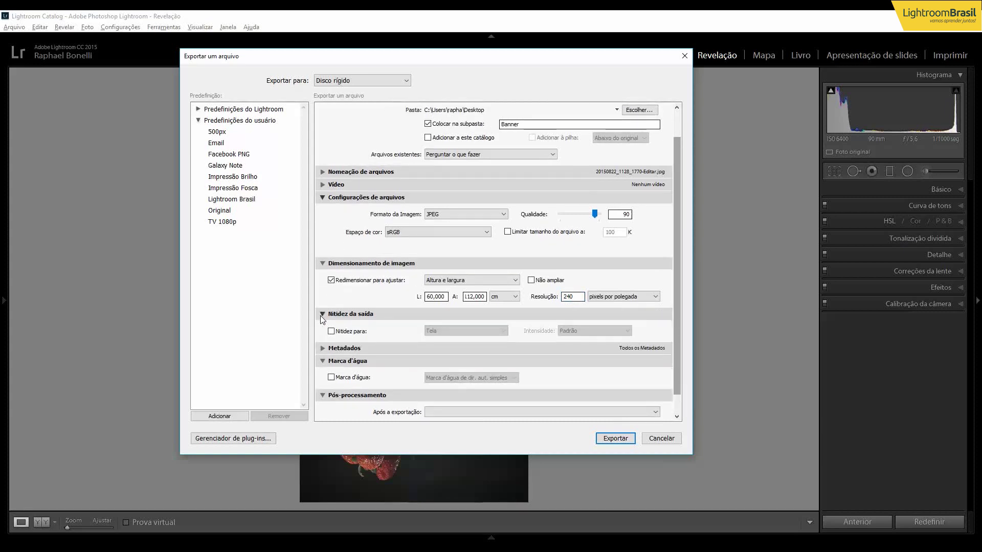
left_click(349, 332)
left_click(452, 332)
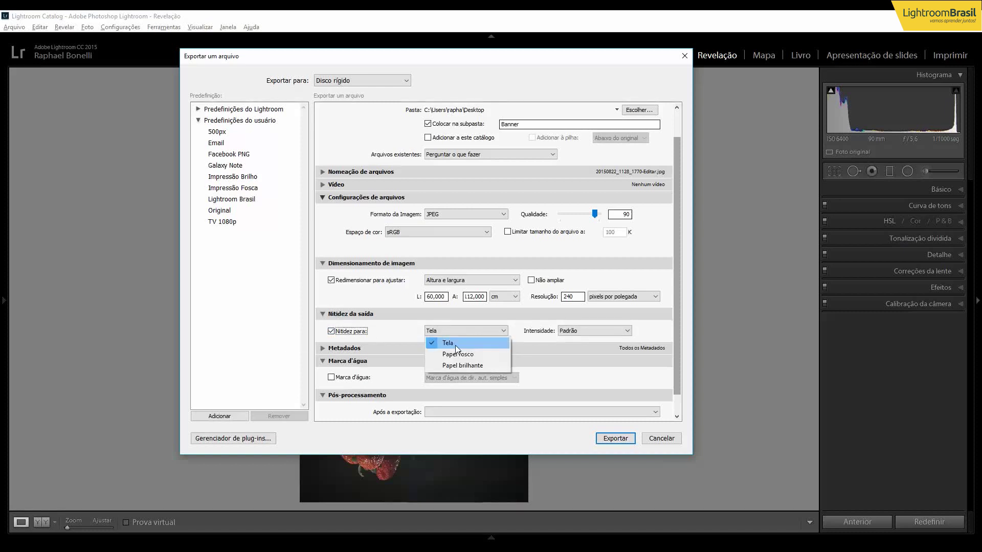
left_click(480, 356)
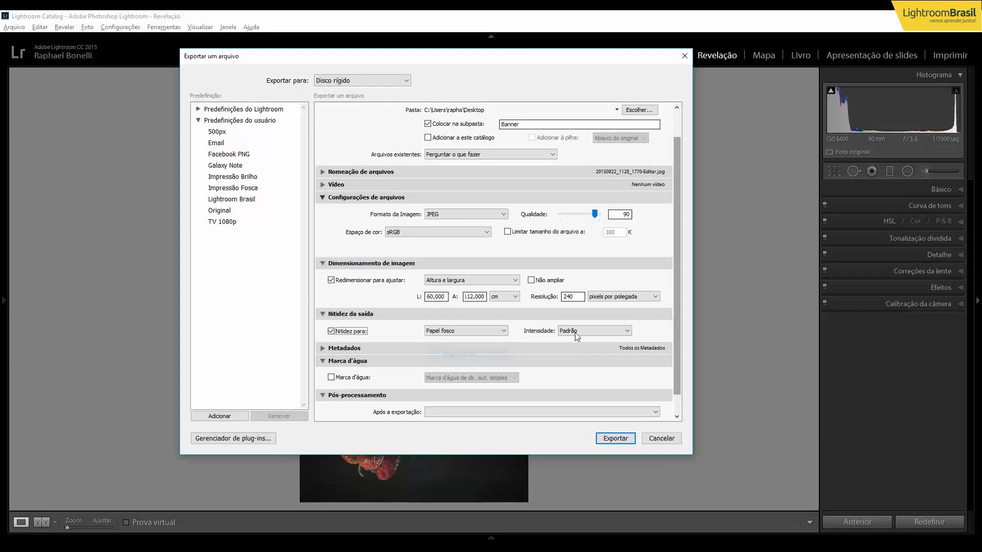
left_click(594, 331)
left_click(588, 354)
Review the remaining export settings and export the photo
scroll(673, 308, "down", 1)
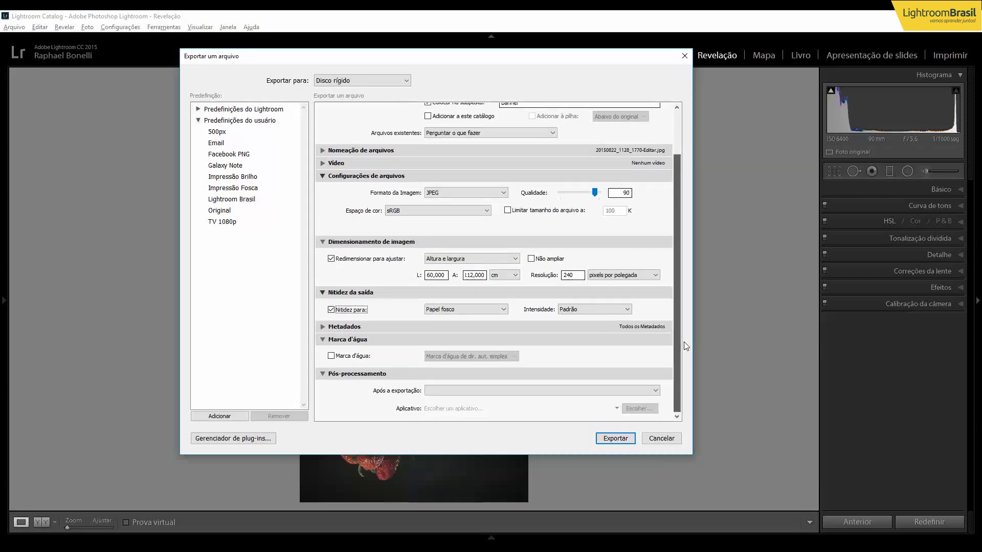
scroll(573, 281, "up", 3)
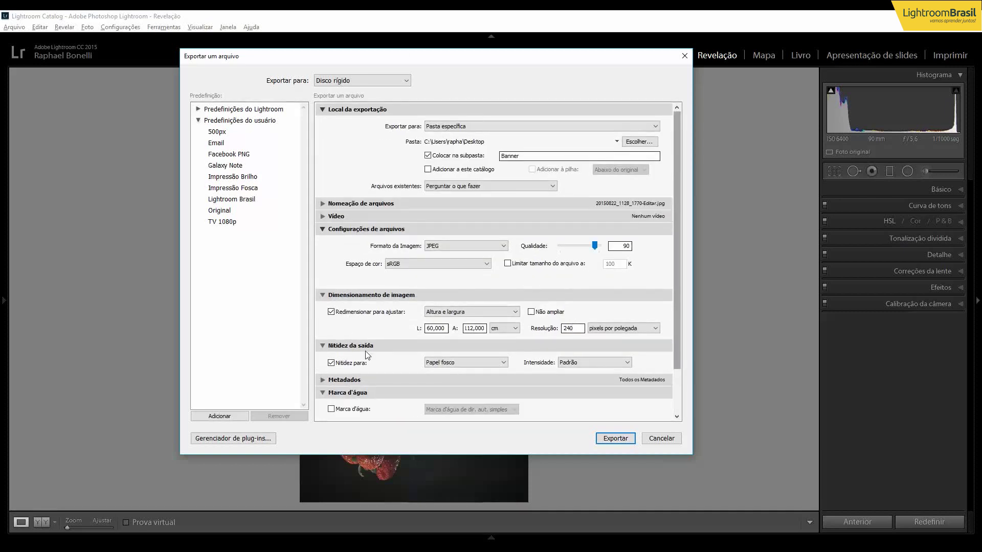
left_click(617, 438)
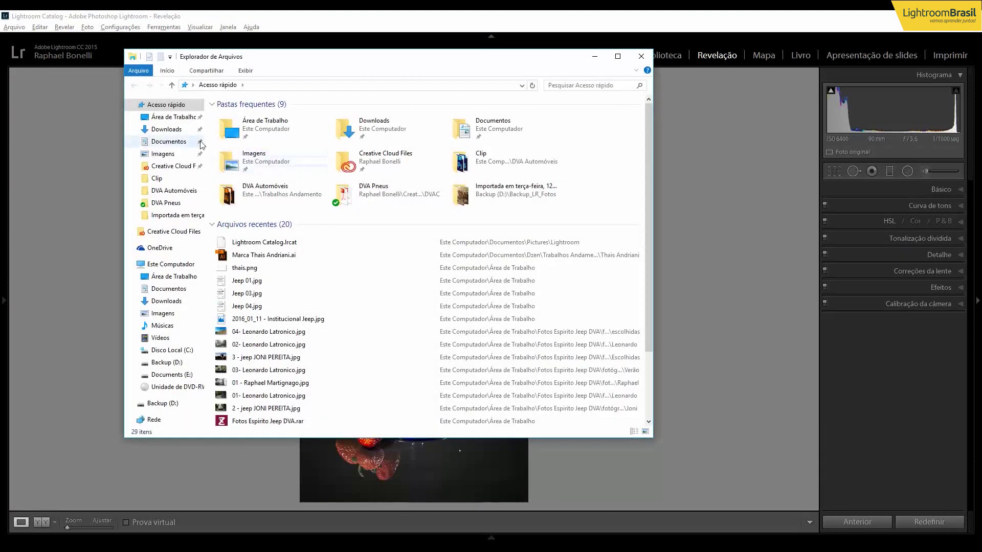
Open the Banner folder on the desktop in File Explorer and view the exported JPEG in Photos
left_click(172, 116)
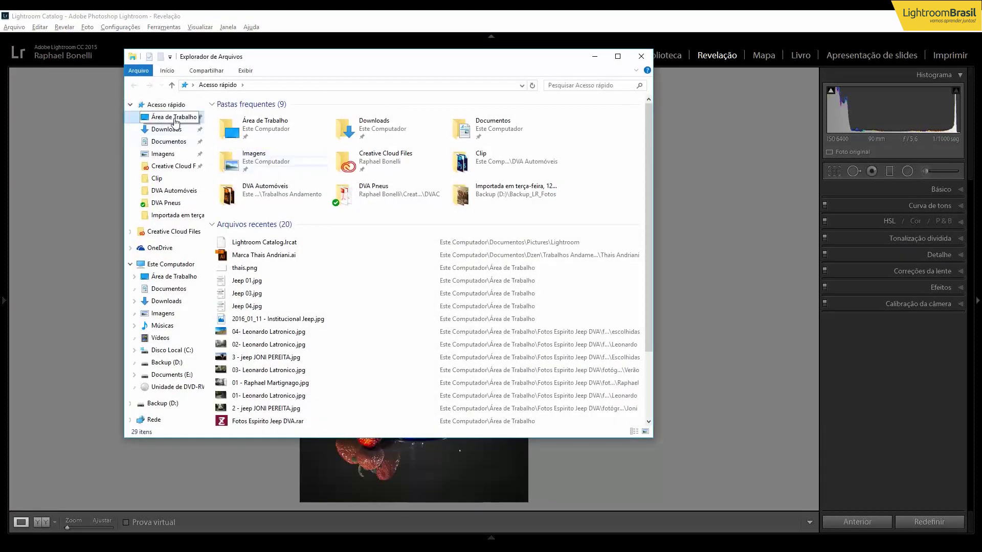
double_click(240, 128)
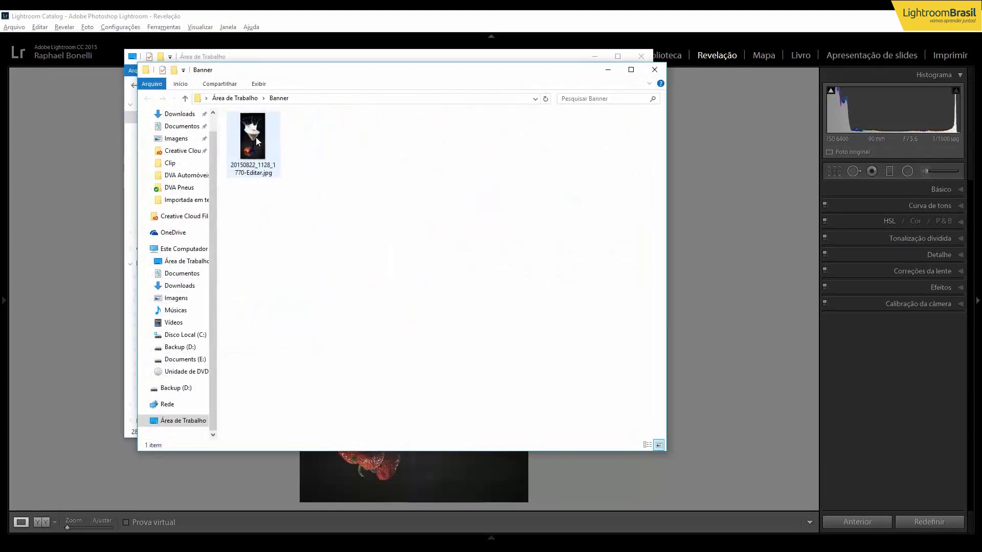
left_click(639, 56)
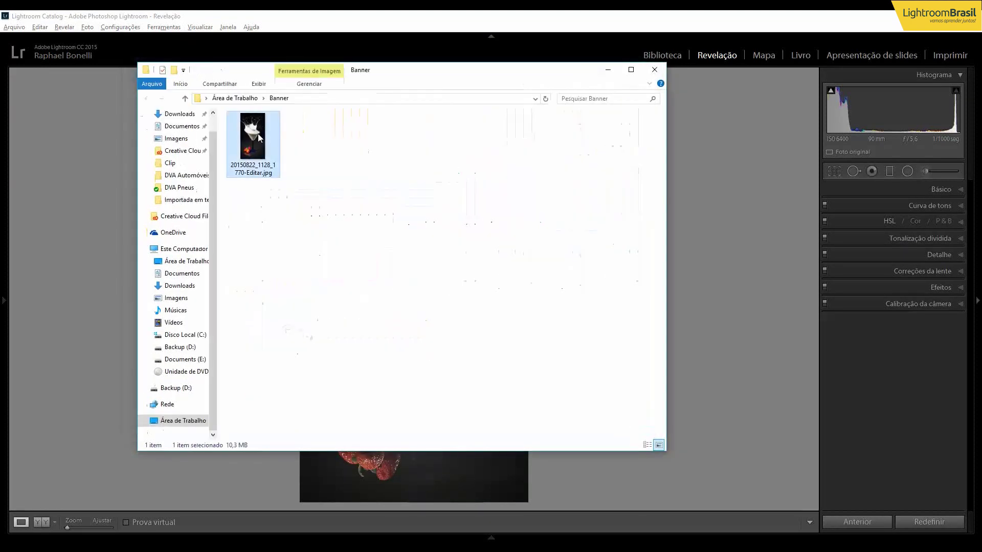
double_click(258, 134)
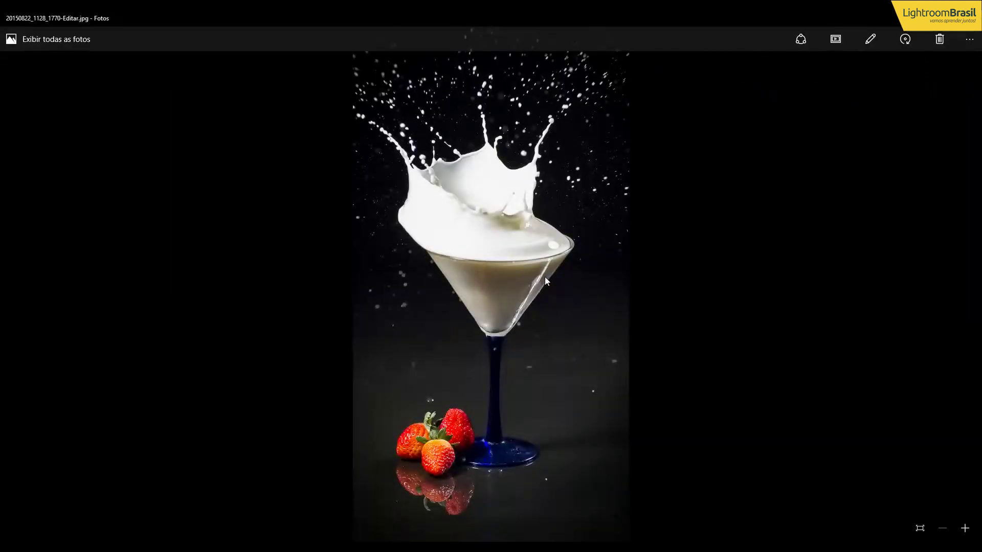
Inspect the exported image's detail up close, then close the viewer and return to Lightroom
scroll(544, 277, "up", 5)
scroll(469, 394, "down", 1)
scroll(487, 289, "down", 3)
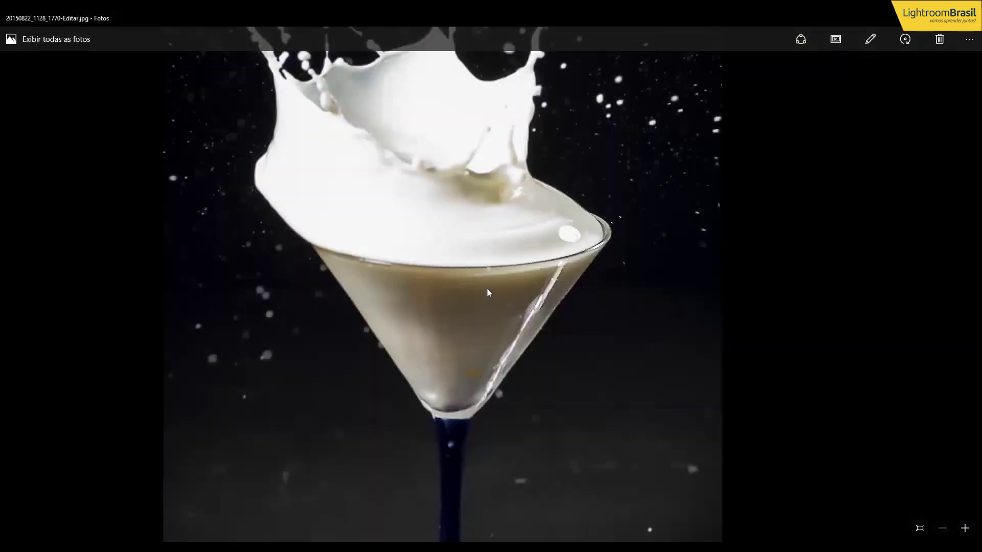
scroll(487, 292, "down", 3)
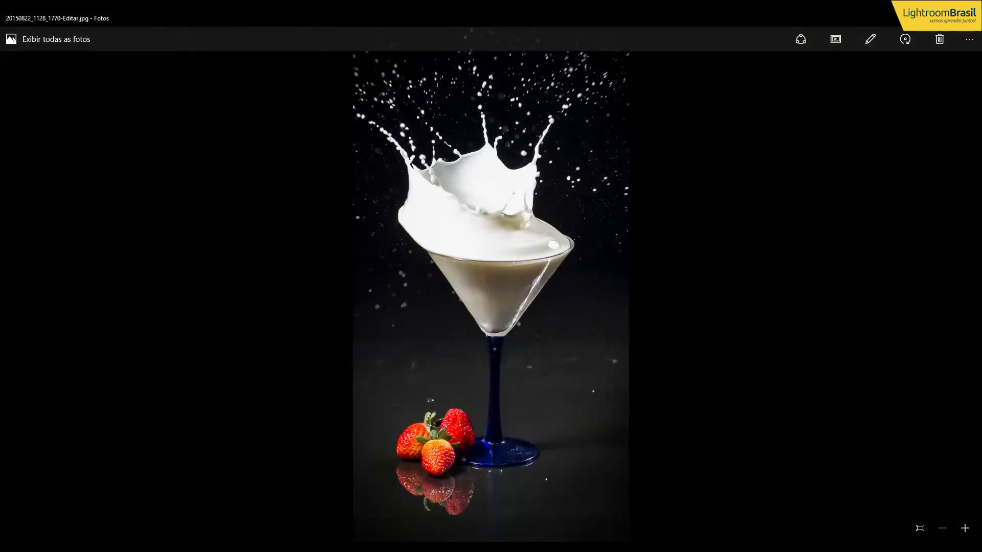
key("alt+F4")
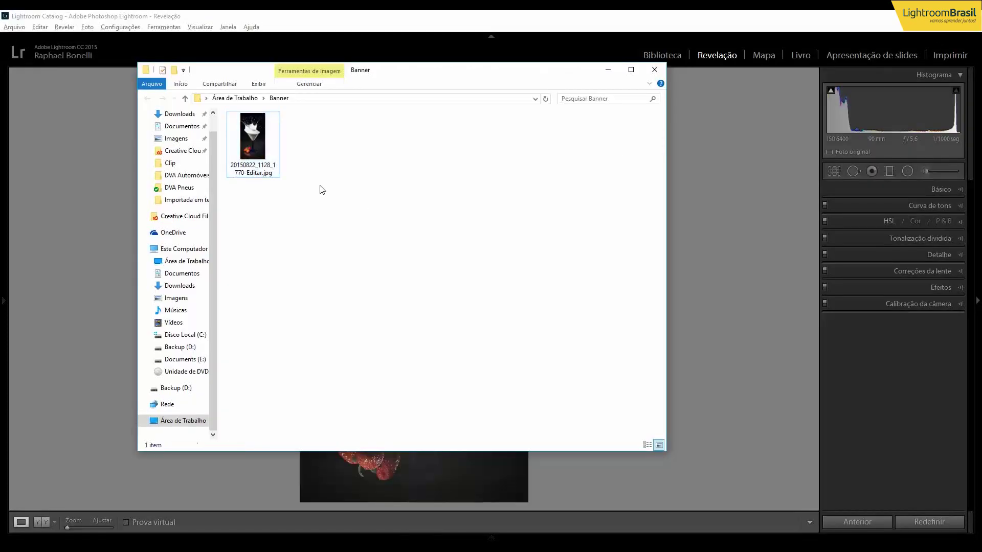
left_click(469, 21)
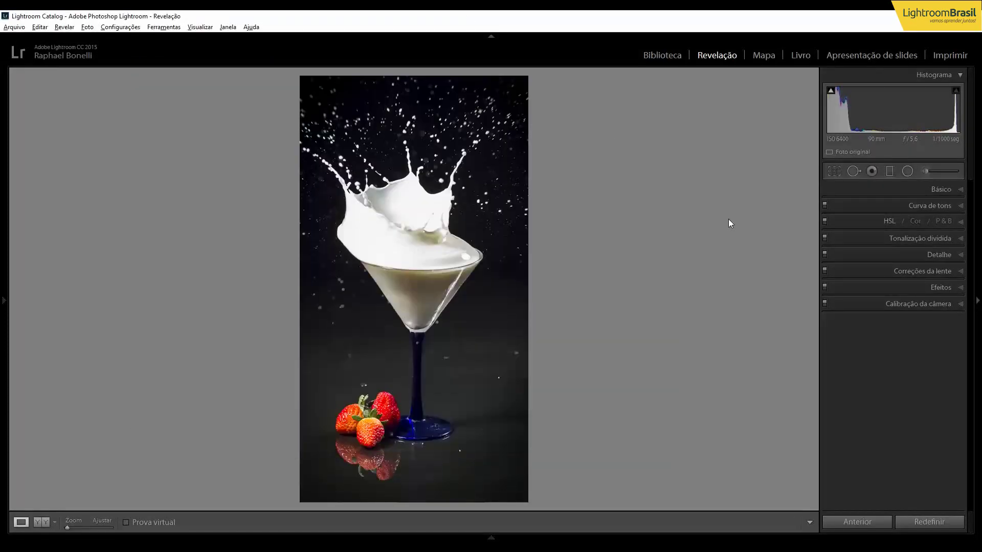